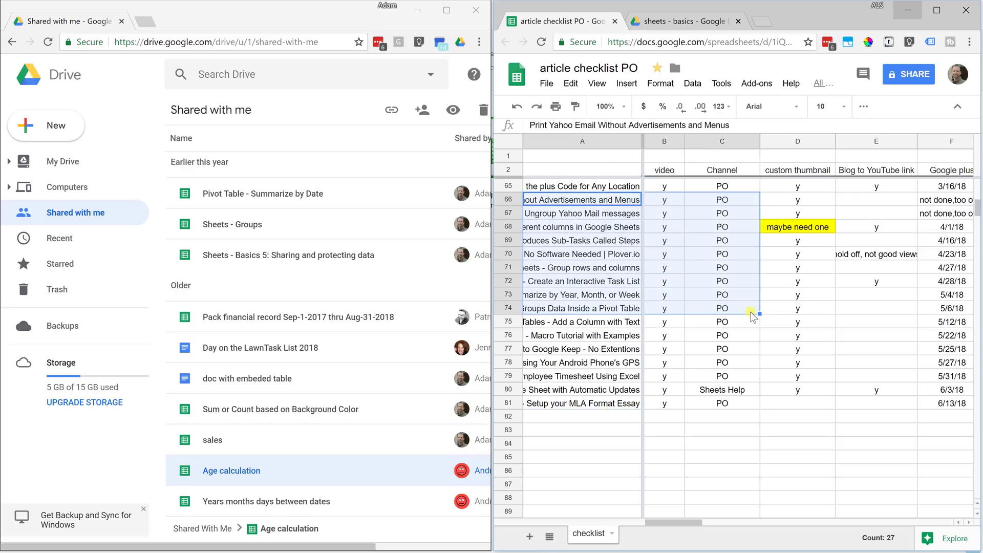
Step: Switch back to the spreadsheet and pick the Channel value in row 66
left_click(308, 23)
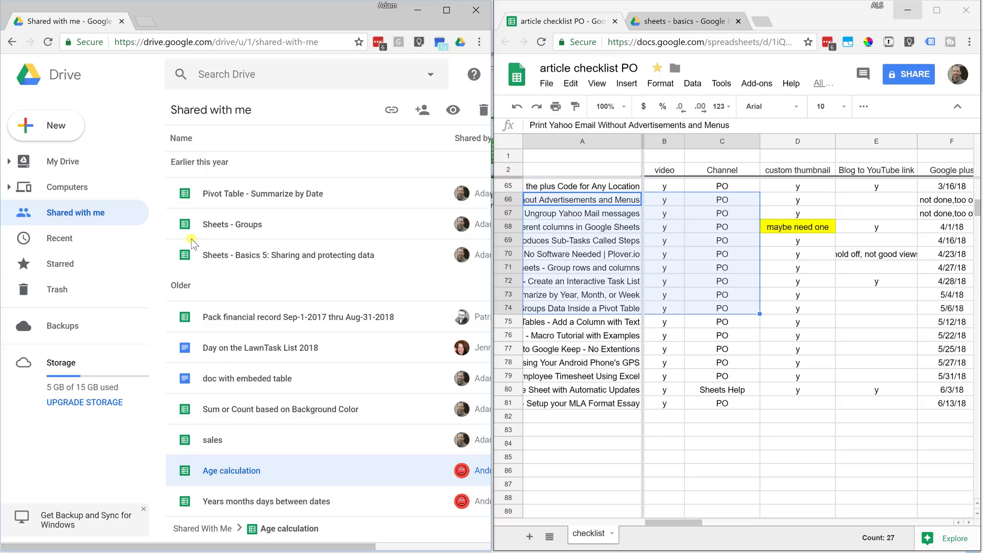
left_click(681, 226)
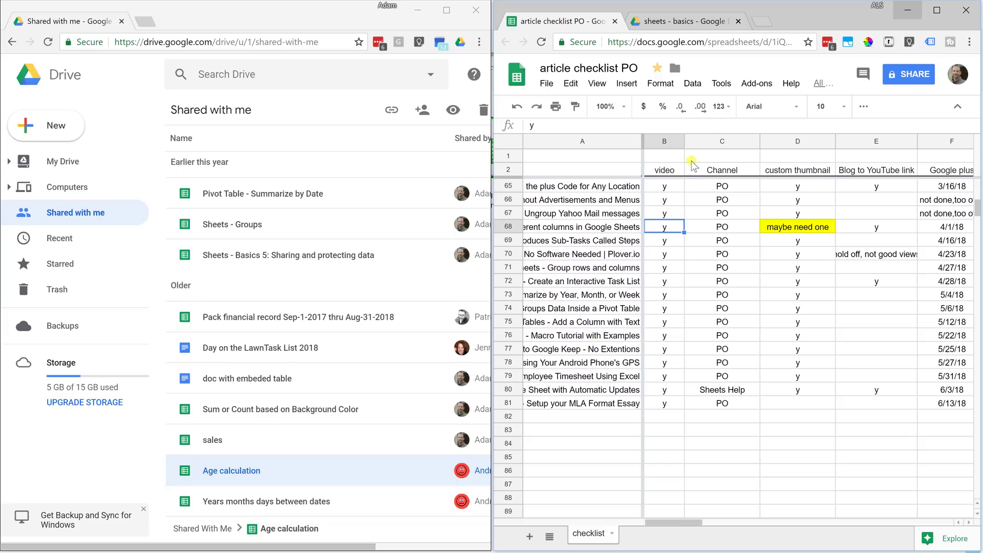
left_click(702, 203)
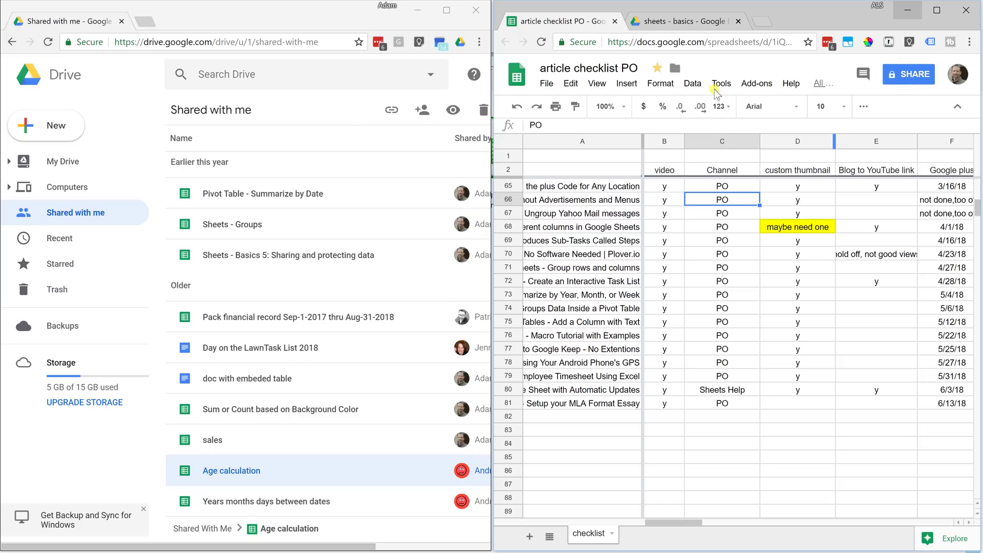
Step: Bring up the spreadsheet's advanced sharing settings, showing it private to the owner
left_click(546, 86)
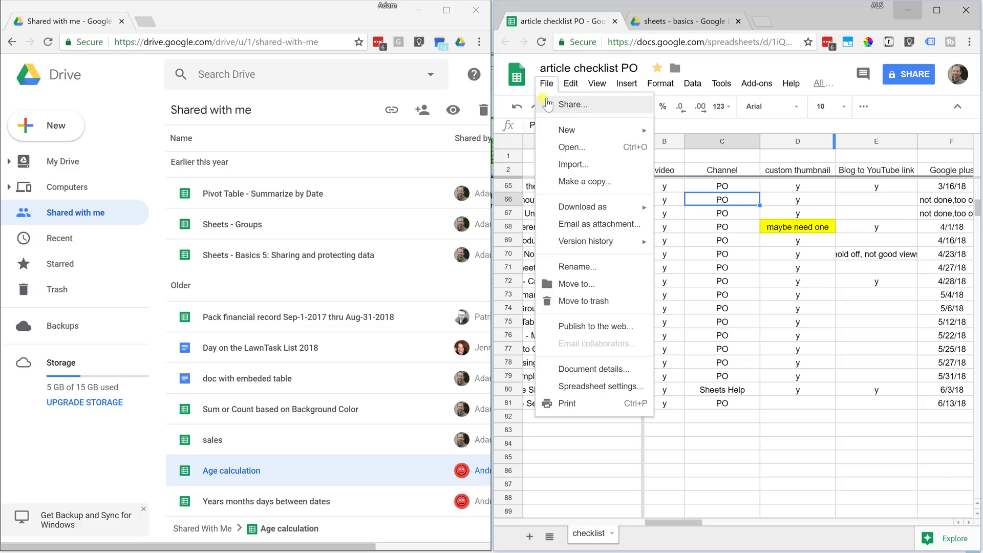
left_click(547, 86)
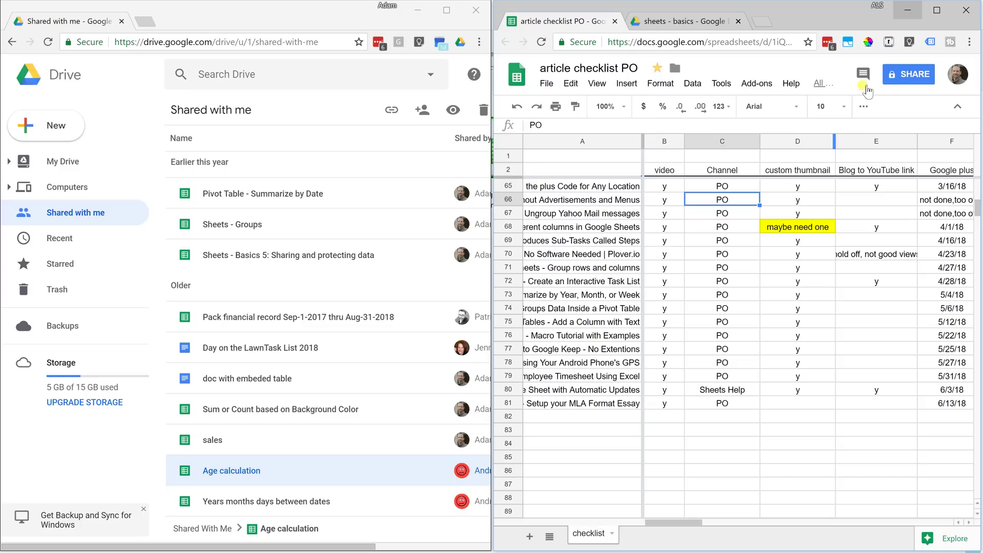
left_click(898, 76)
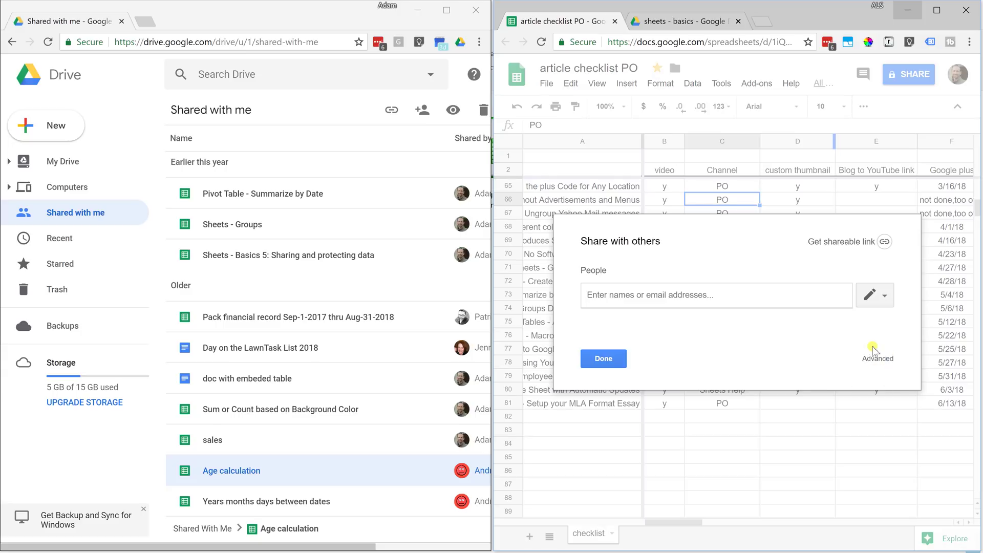
left_click(868, 361)
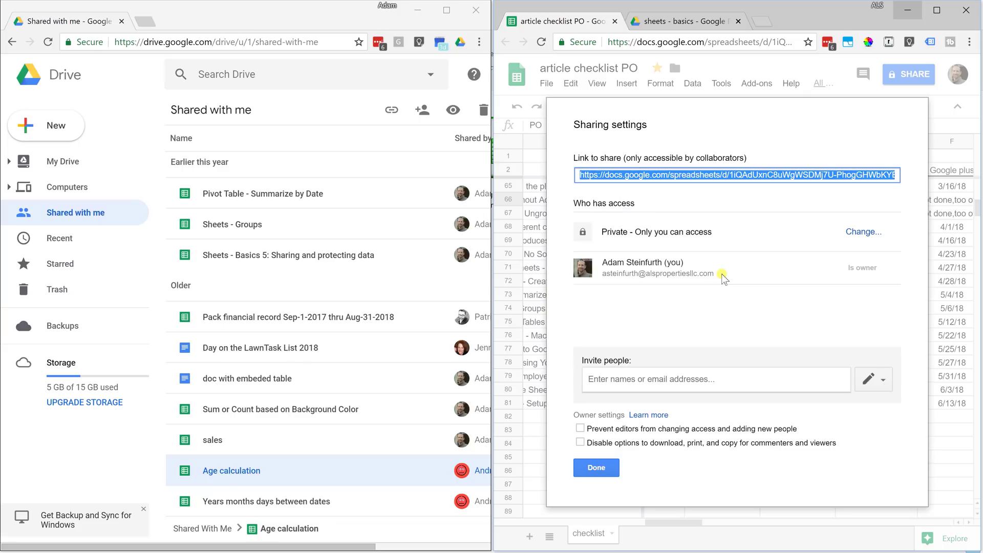
Step: Add the second account 'steinfal' as an invitee and turn off its email notification
left_click(698, 379)
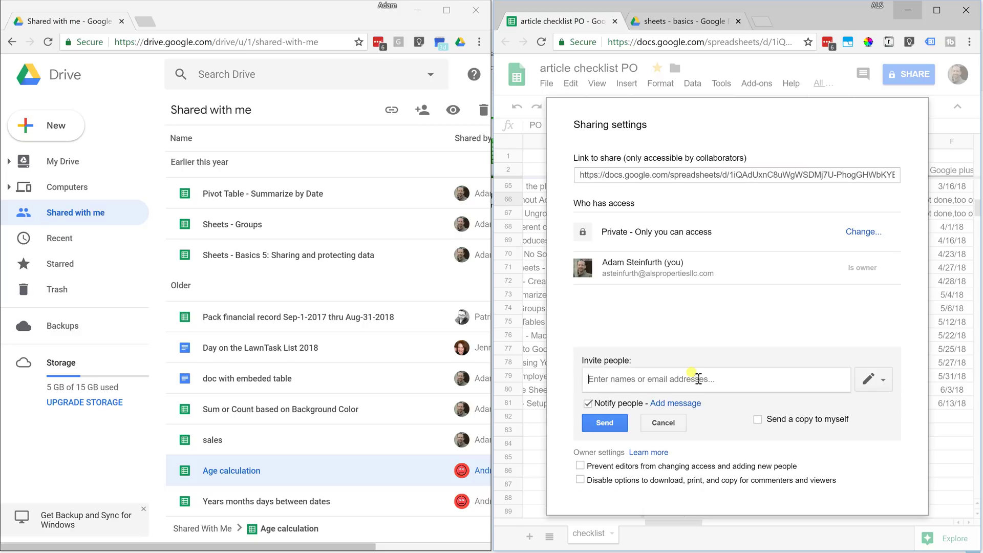
type("stei")
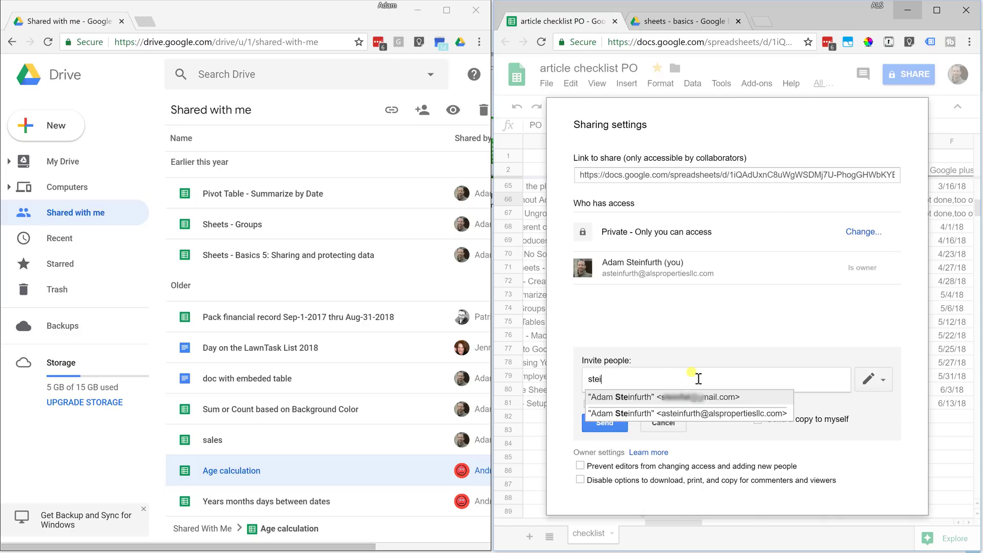
type("nfal")
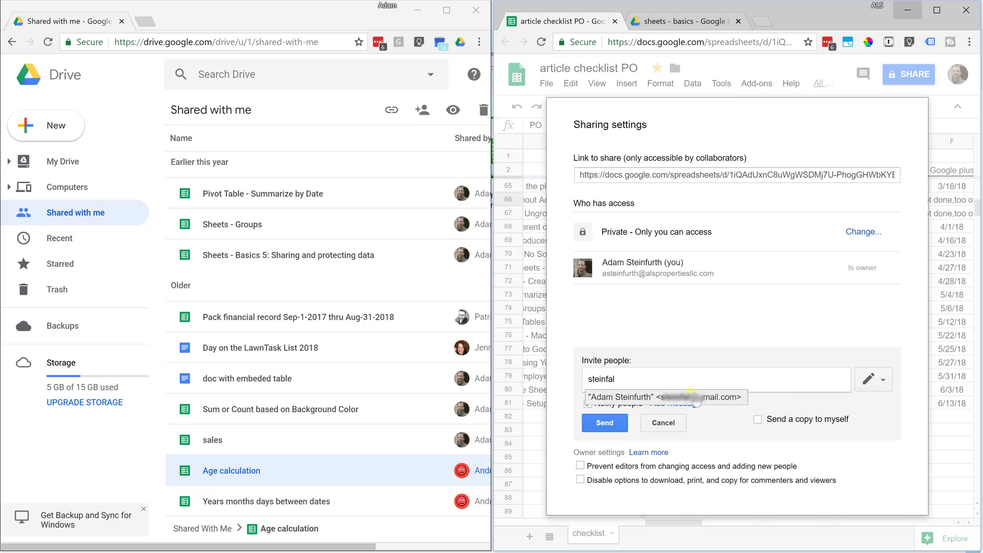
double_click(695, 397)
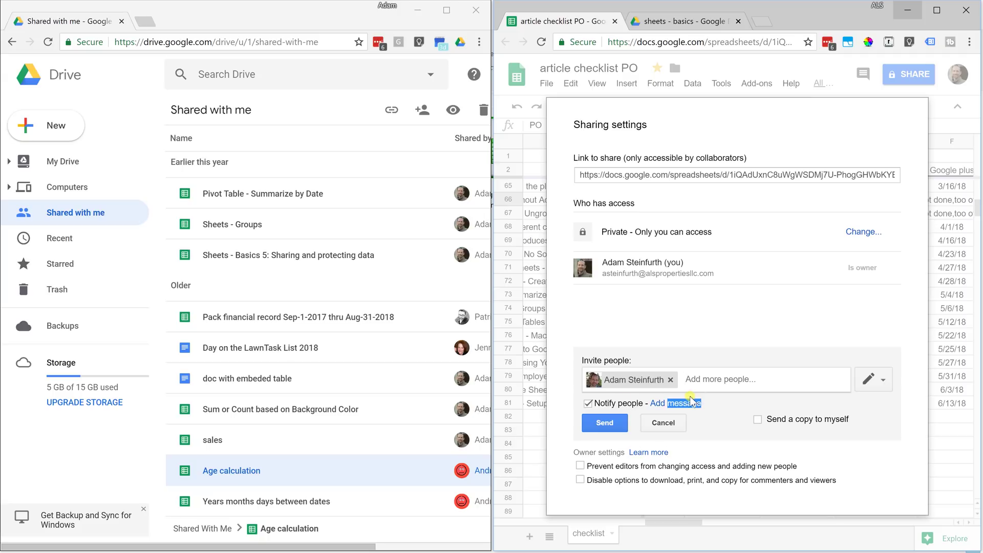
left_click(606, 405)
Step: Turn notification back on, add a personal message box, and keep the invitee at Can edit
left_click(606, 404)
left_click(653, 403)
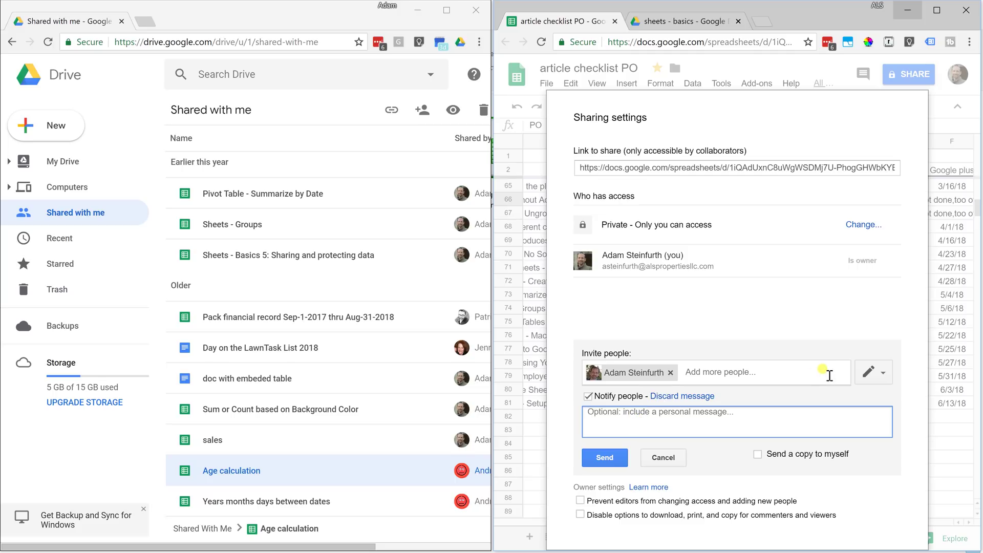
left_click(878, 374)
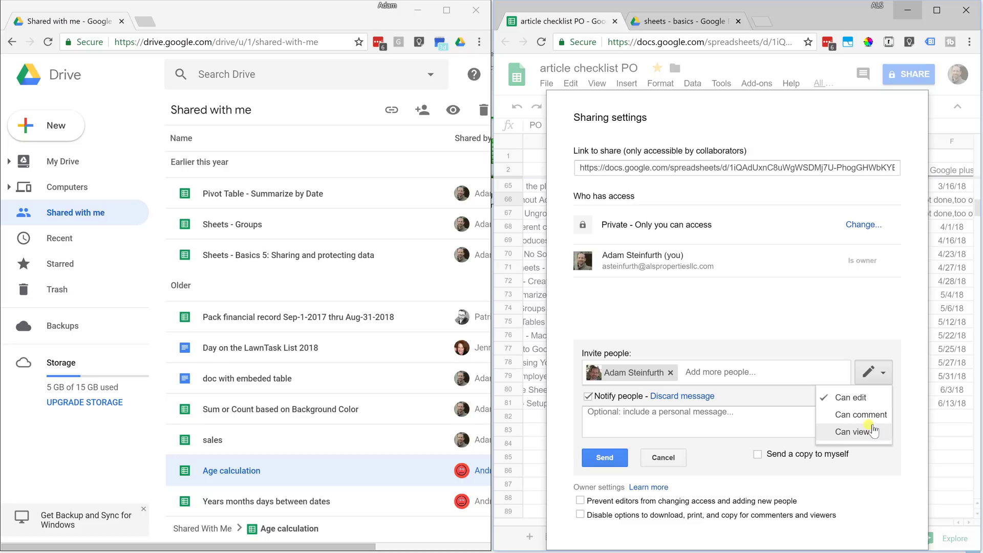
scroll(874, 431, "down", 1)
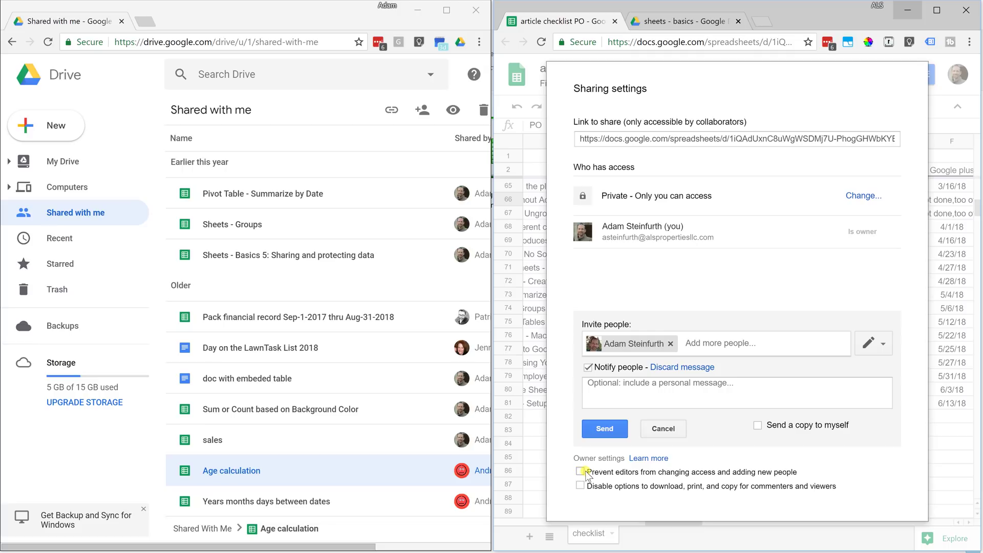
Step: Share with the second account as editor, skipping the email invitation and confirming the outside-organisation warning
left_click(661, 394)
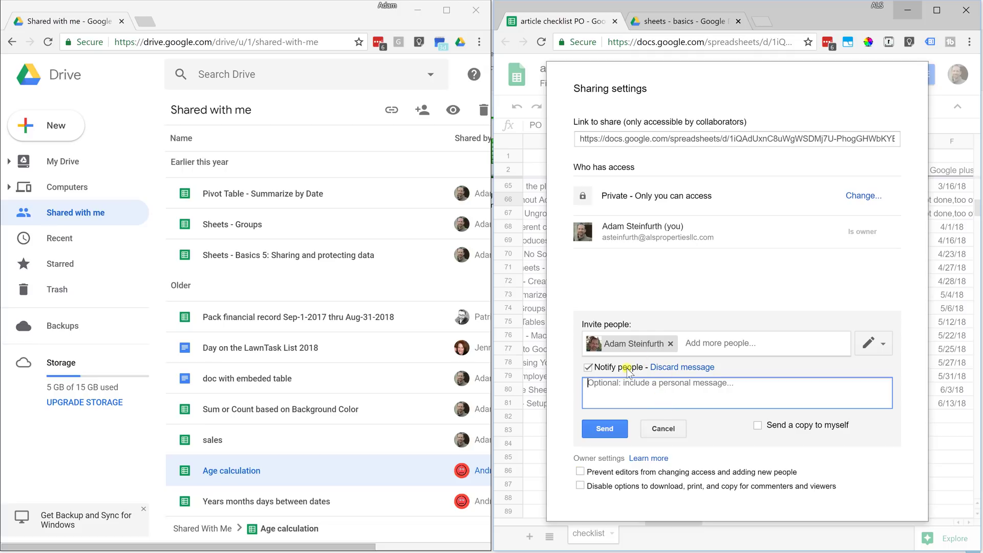
left_click(588, 368)
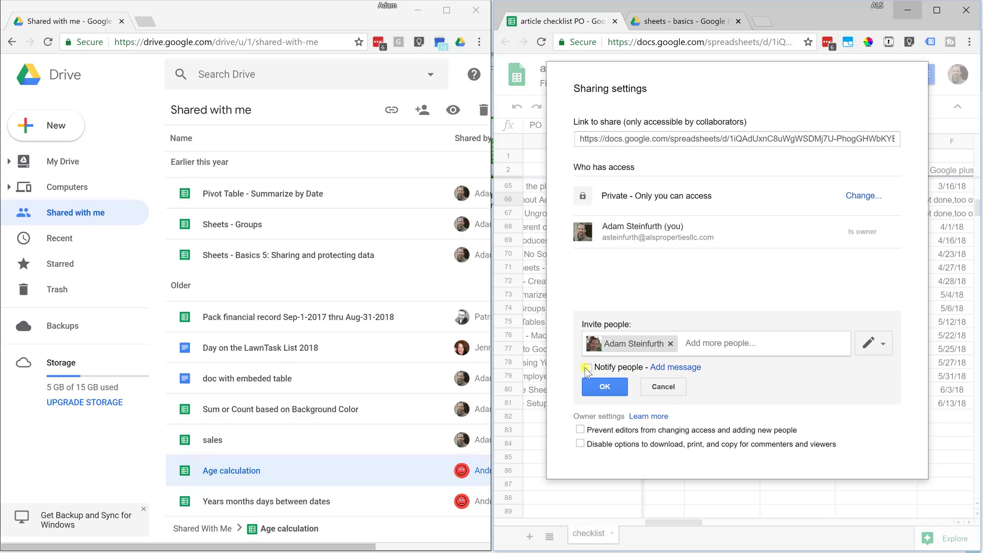
left_click(589, 387)
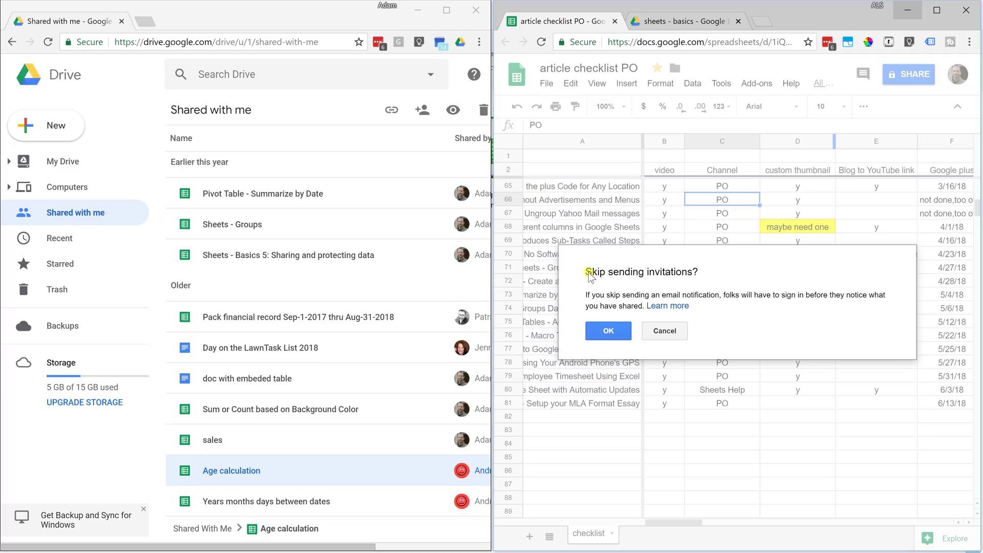
left_click_drag(629, 272, 614, 254)
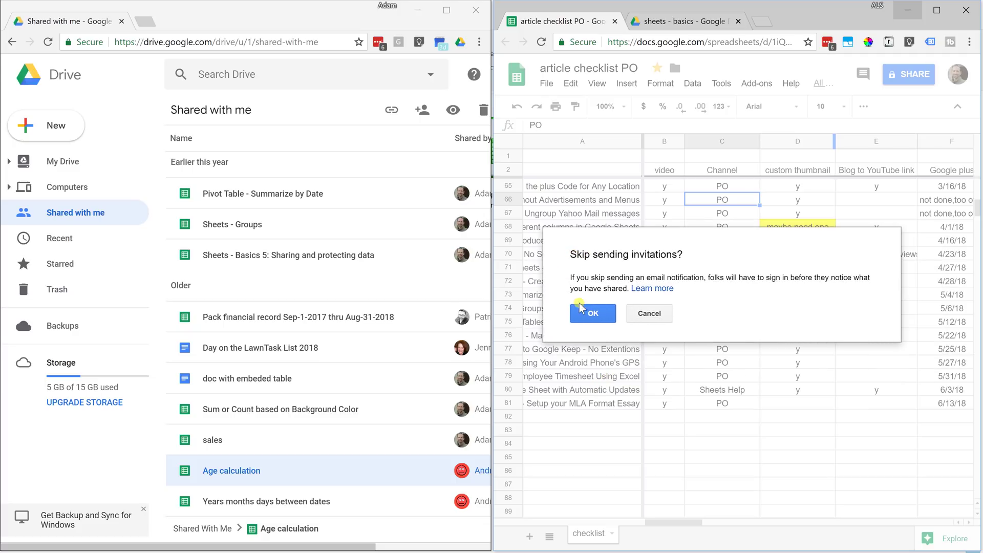
left_click(581, 307)
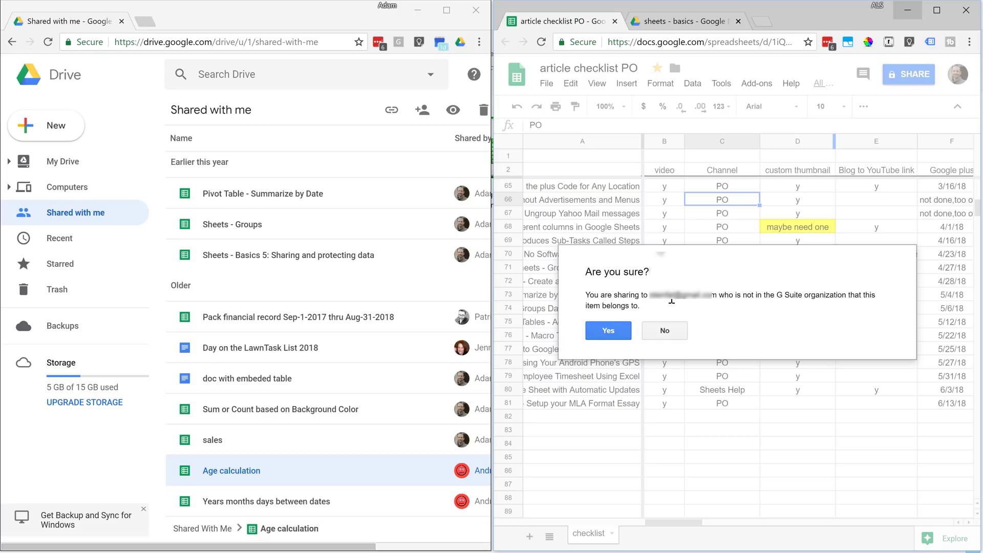
left_click(598, 331)
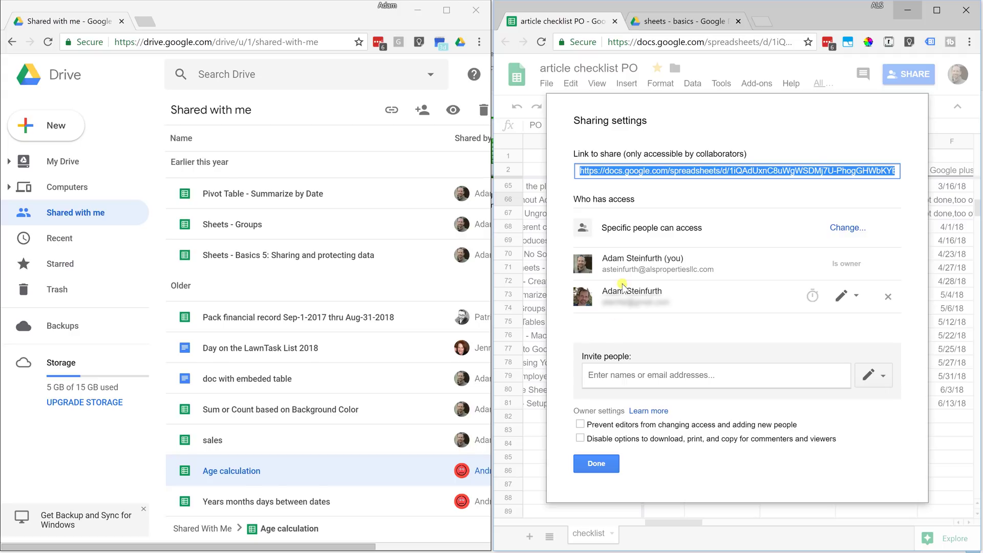
Step: Refresh the second account's Shared with me list and open article checklist PO
mouse_move(632, 296)
left_click(298, 17)
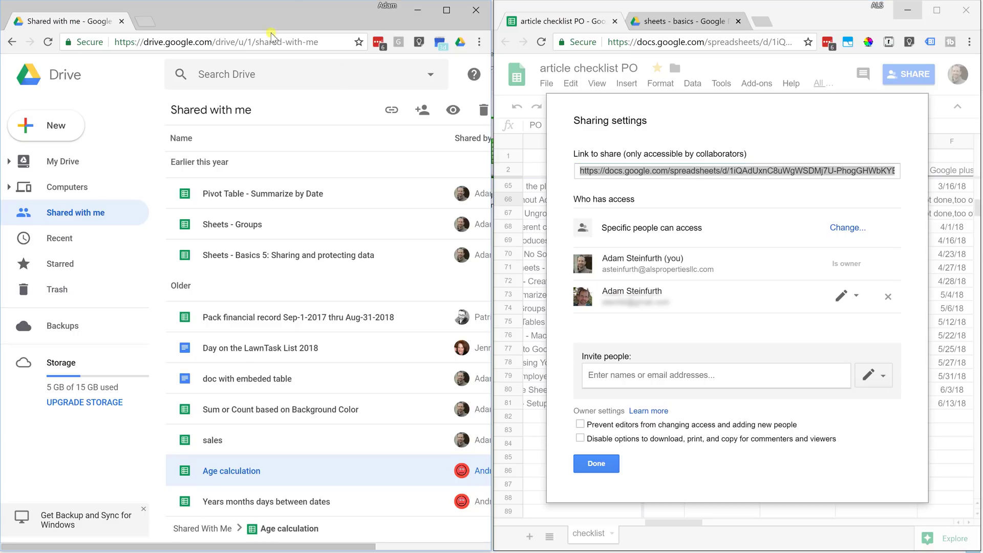
key("F5")
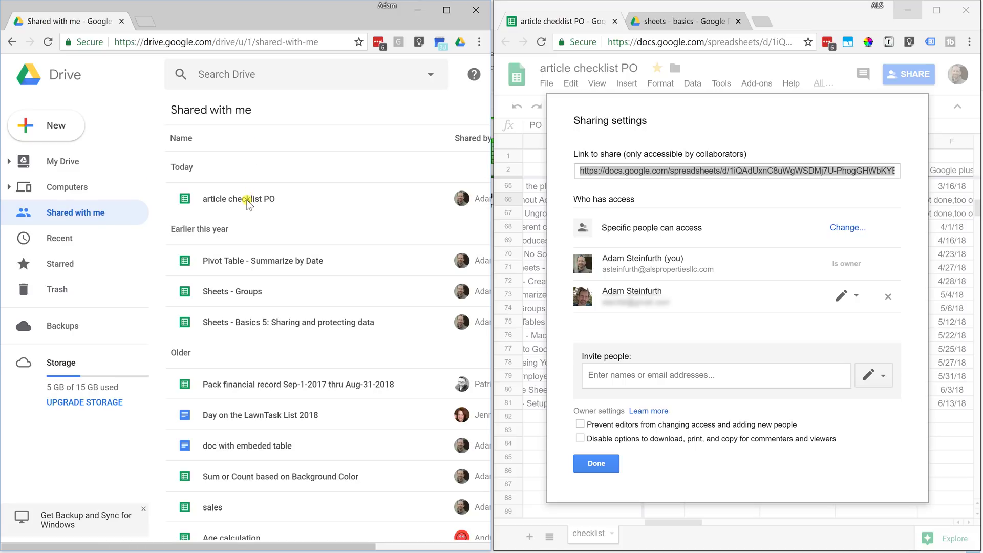
double_click(247, 200)
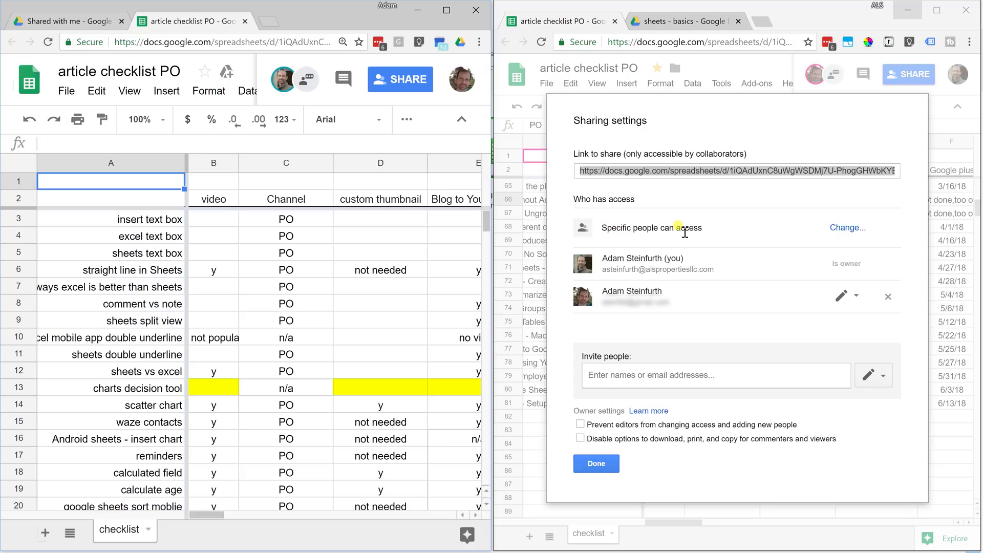
Step: Show the Link sharing choices via Change... next to 'Specific people can access'
left_click(841, 228)
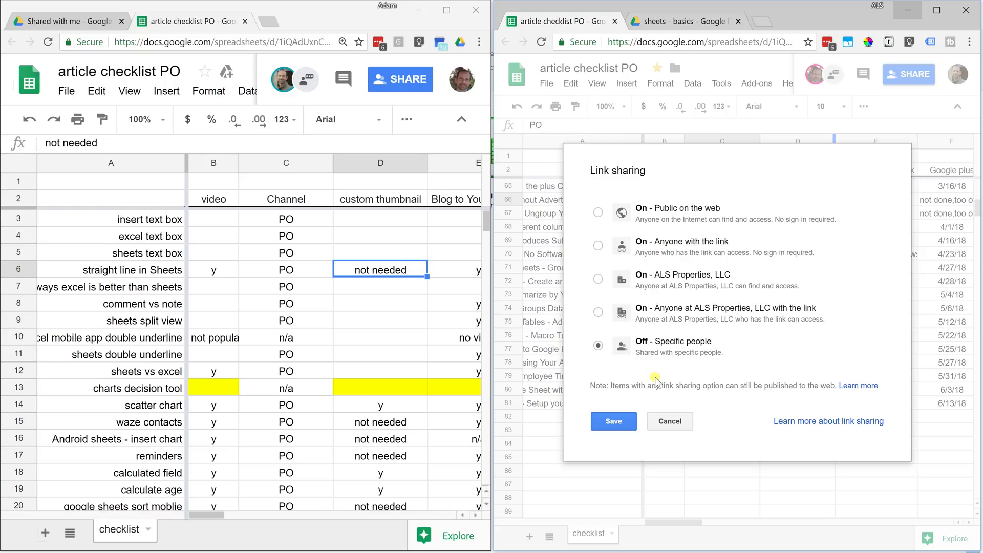
Step: Copy the collaborator-only link and load it in a new tab of the second account's browser
left_click(663, 422)
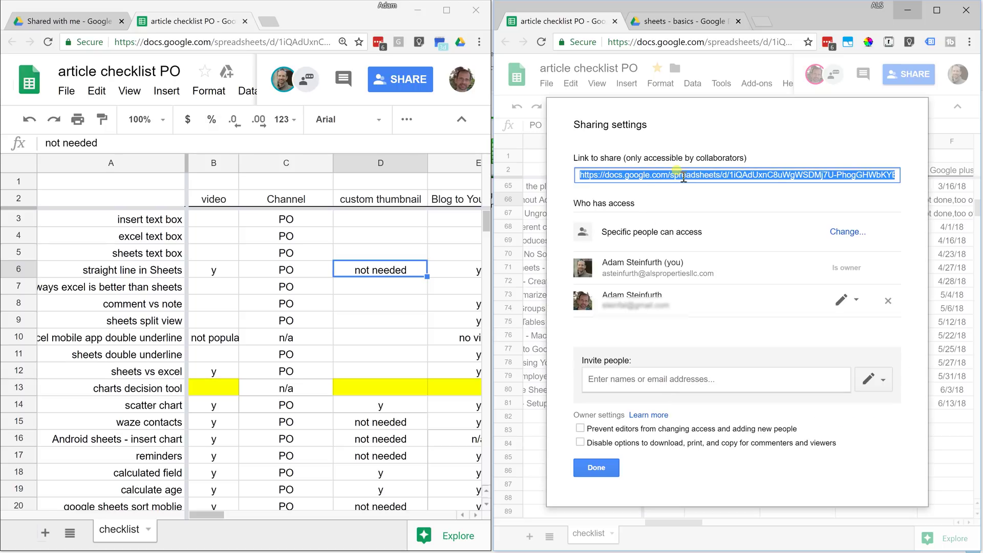
right_click(711, 174)
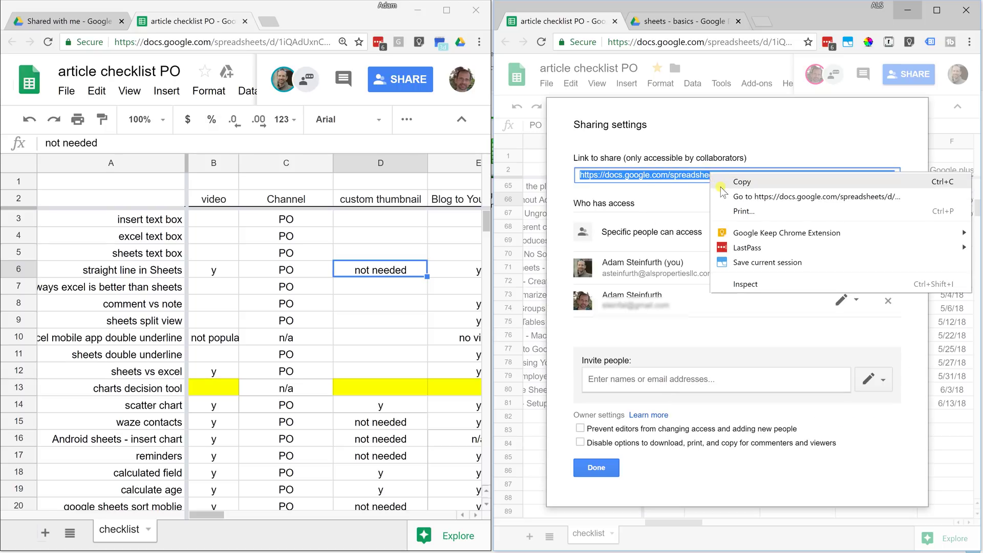
left_click(721, 182)
left_click(268, 21)
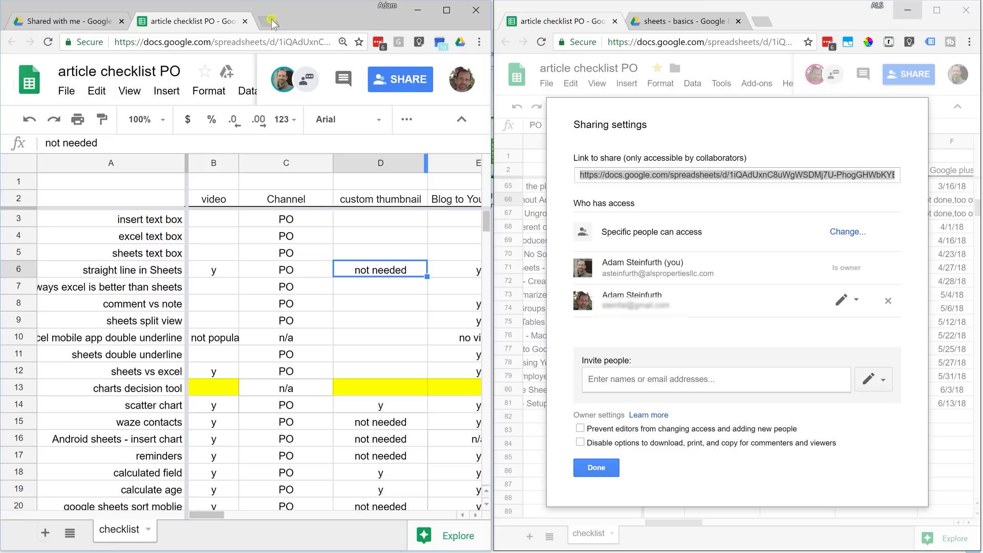
right_click(269, 45)
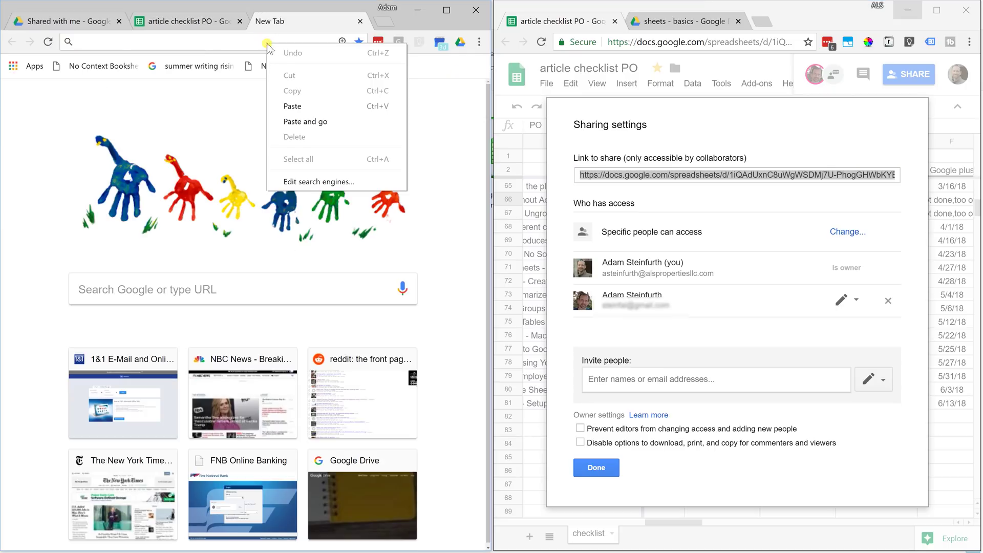
left_click(287, 103)
key("Return")
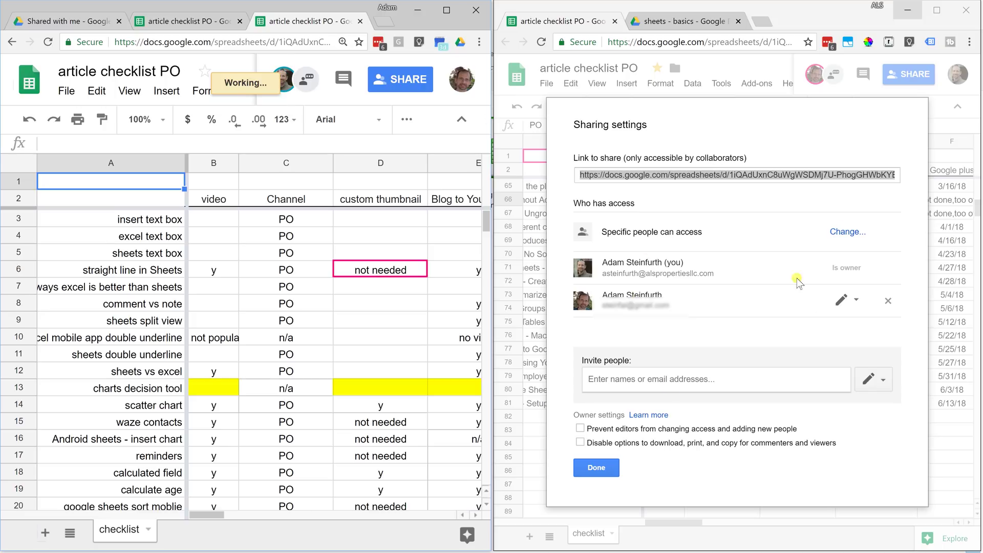
Step: Set link sharing to 'On - Public on the web', save, and copy the public link
left_click(850, 234)
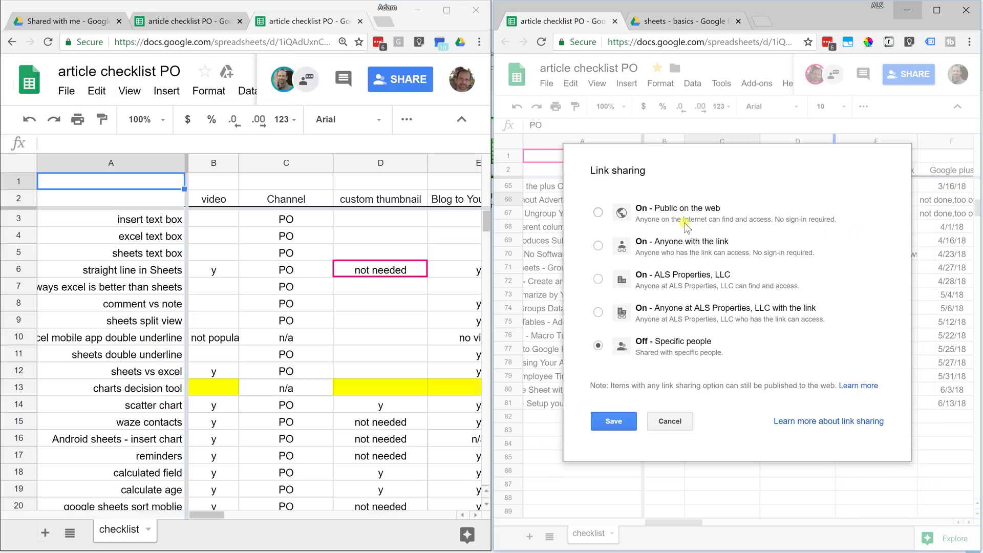
left_click(598, 212)
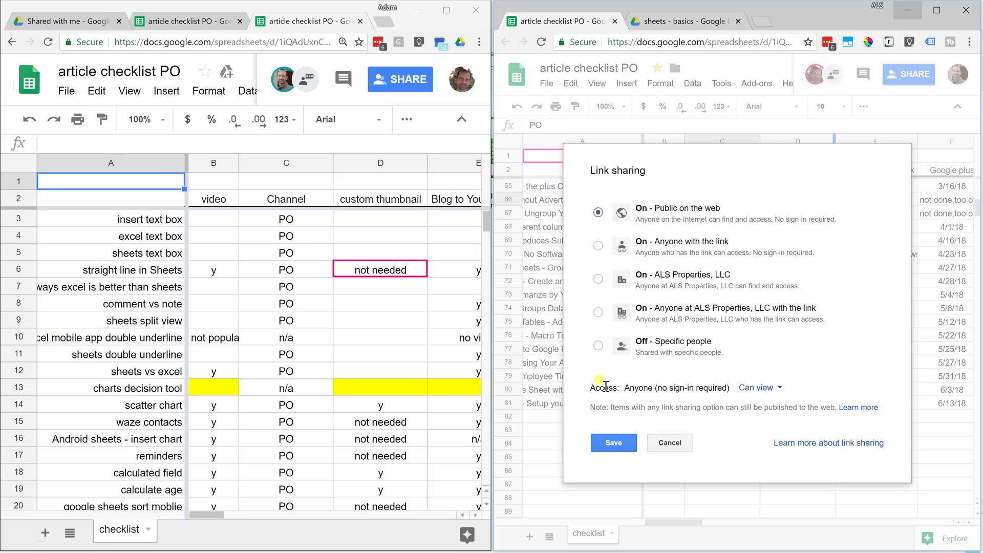
left_click(619, 442)
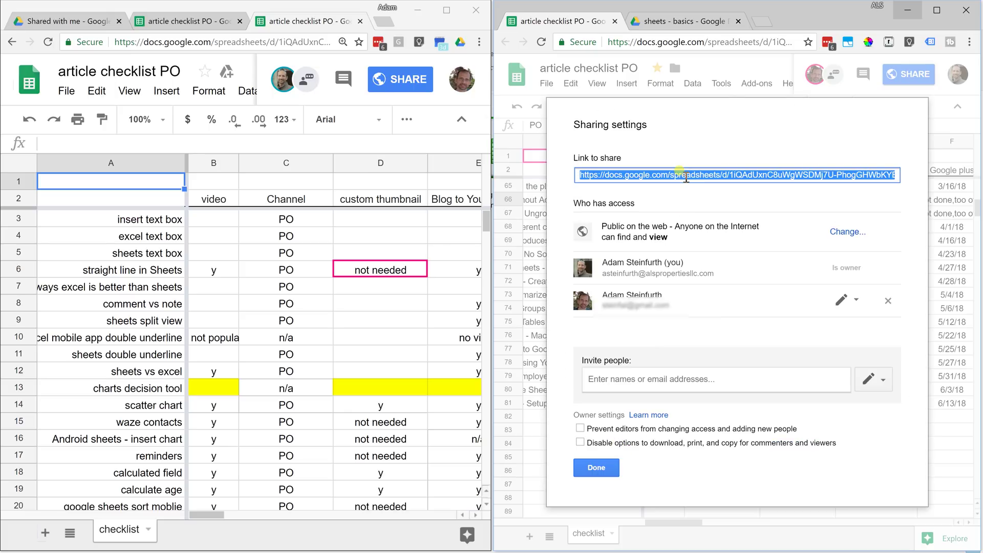
right_click(686, 178)
left_click(699, 186)
left_click(596, 467)
Step: Load the public link in a maximized incognito window to confirm view-only access, then minimize it
left_click(969, 42)
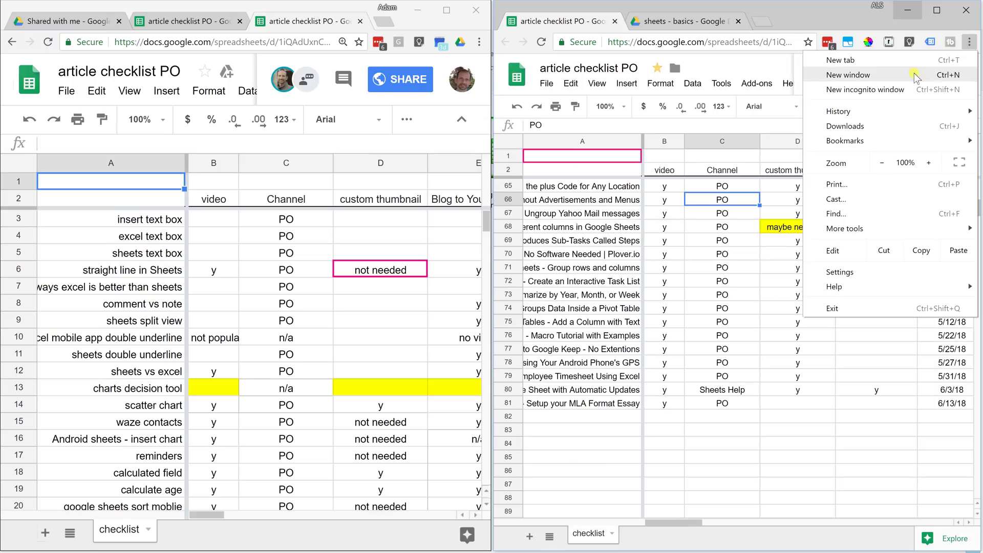
left_click(908, 80)
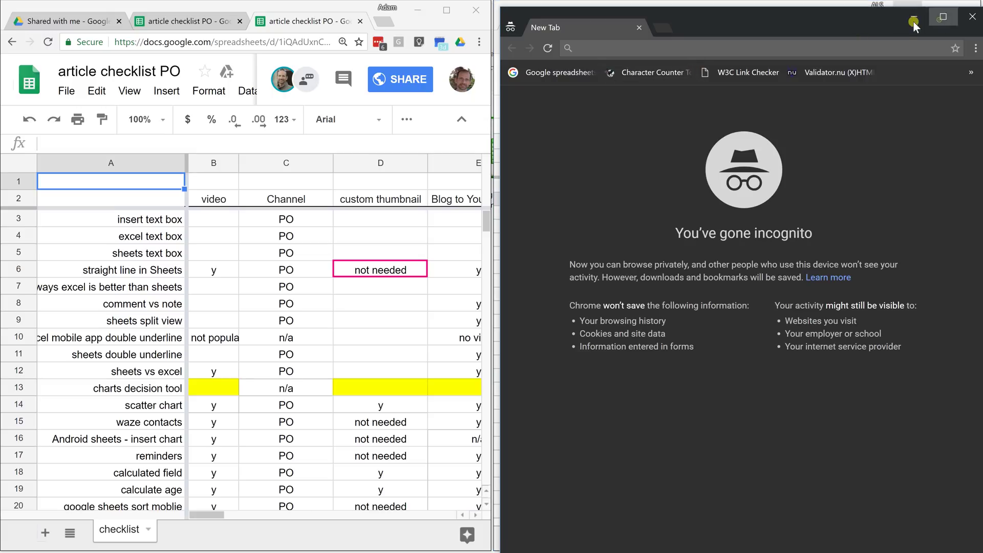
left_click(943, 17)
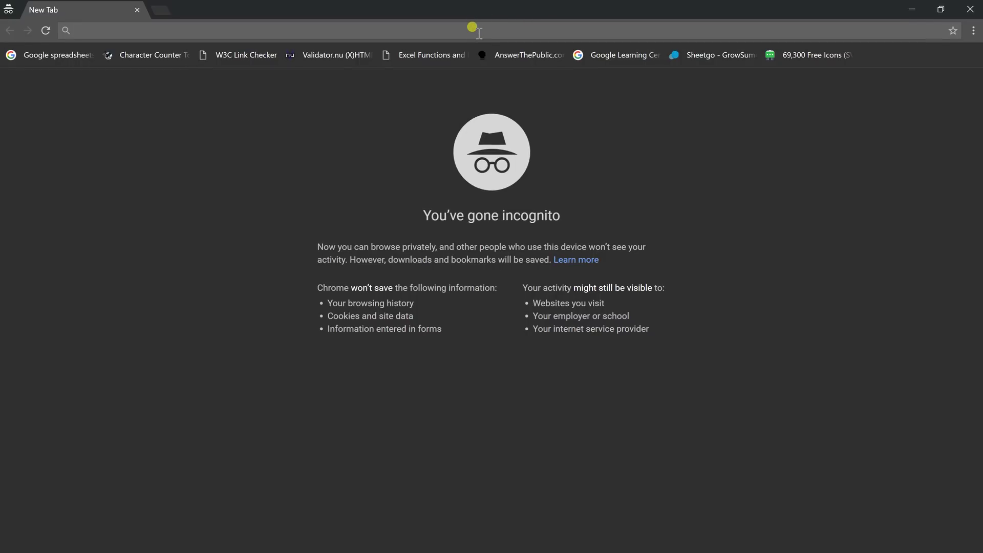
key("ctrl+v")
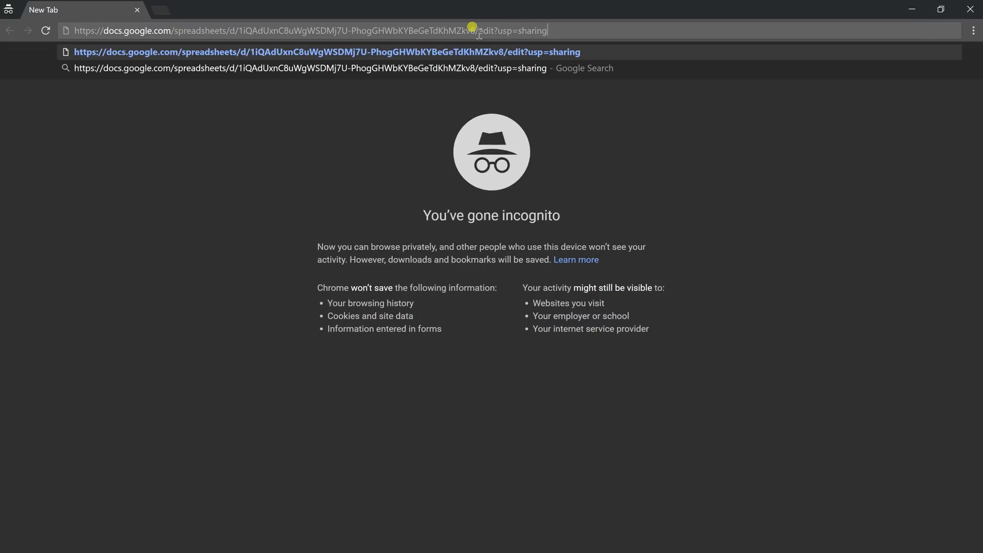
key("Return")
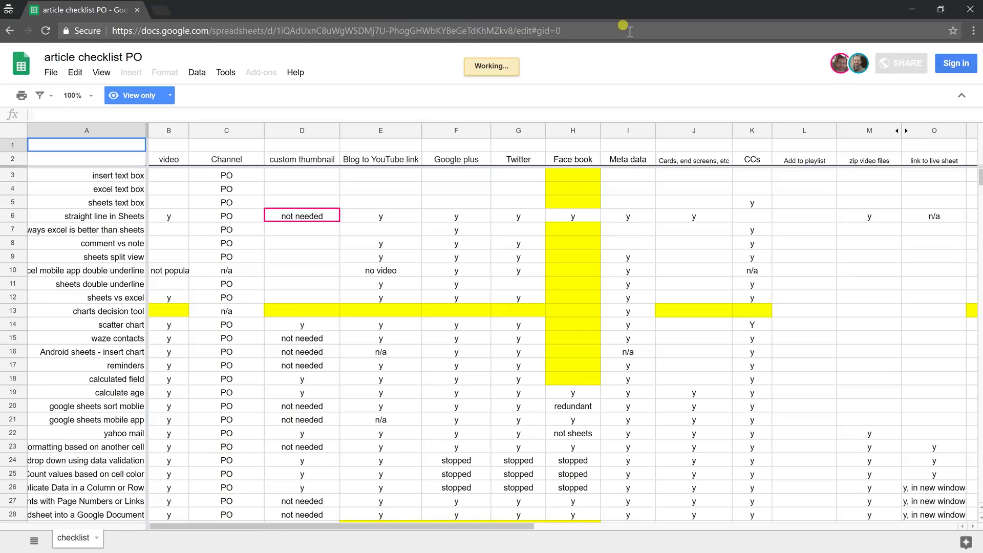
left_click(907, 11)
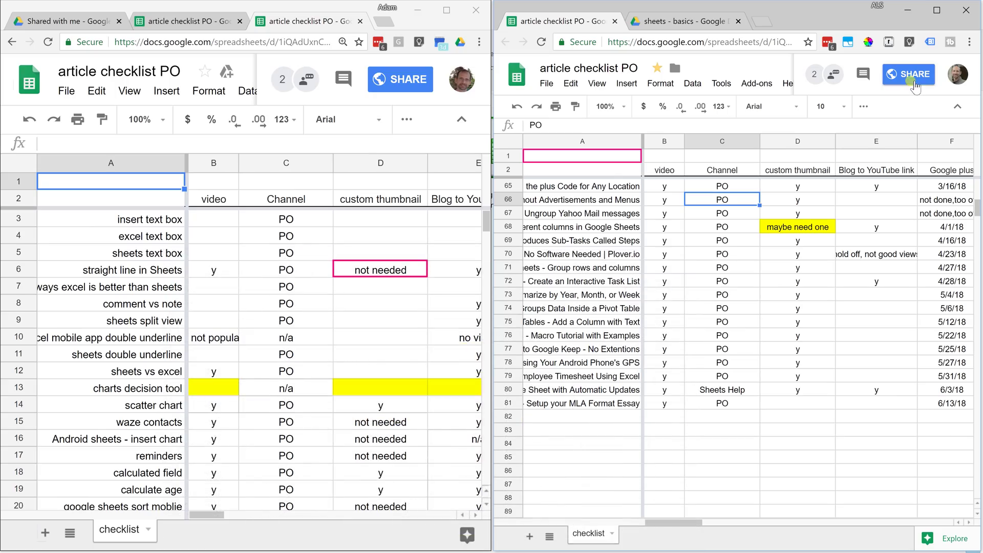
Step: Set link sharing back to 'Off - Specific people' in the advanced sharing settings and save
left_click(909, 75)
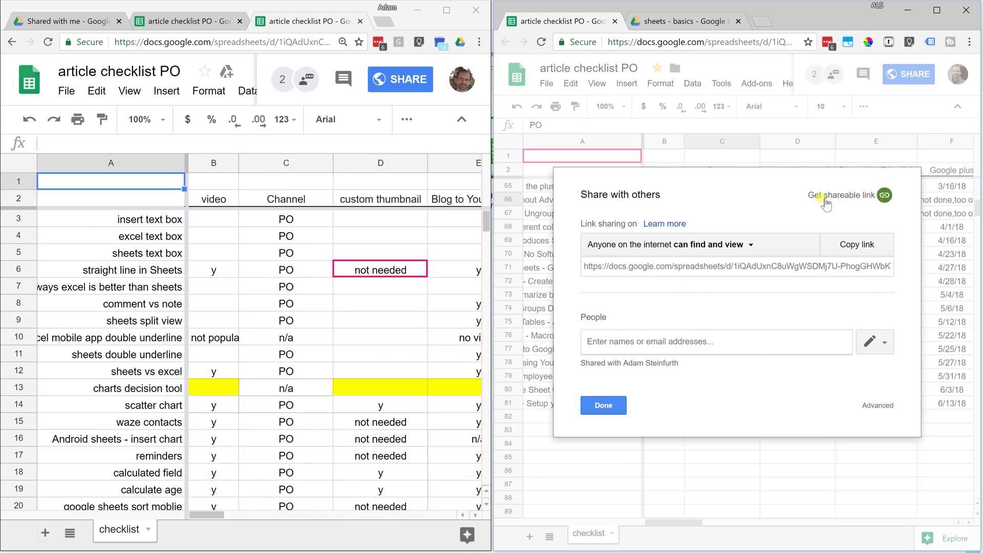
left_click(876, 407)
left_click(845, 231)
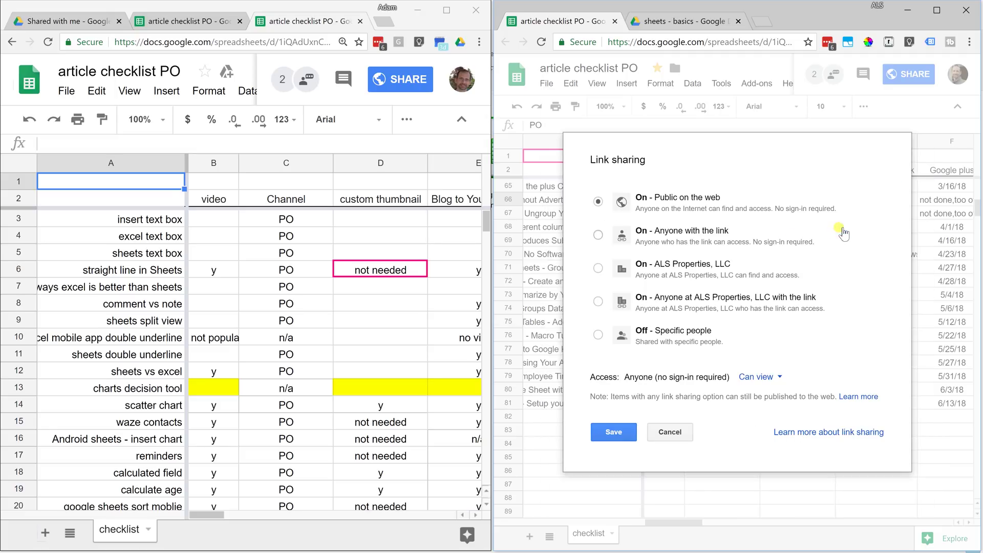
left_click(652, 337)
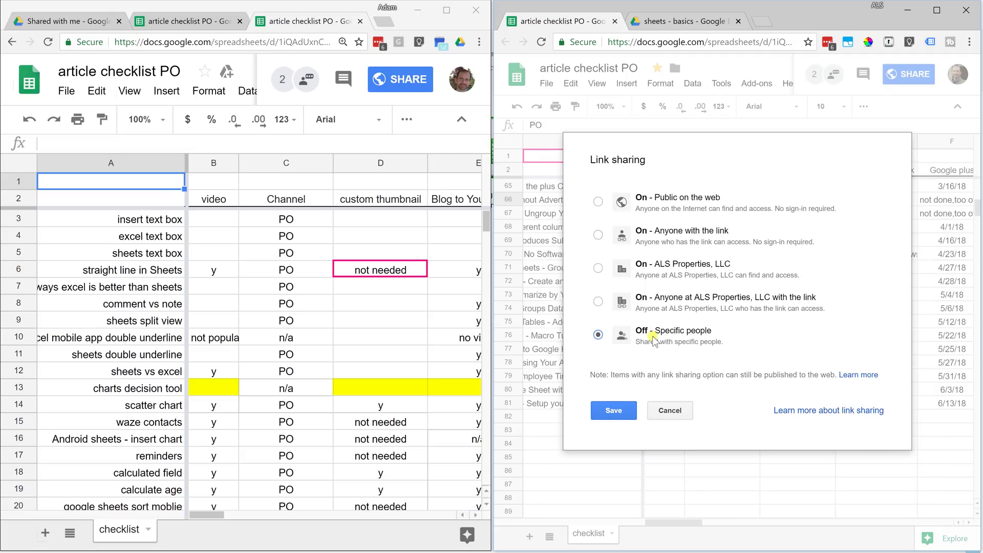
left_click(623, 411)
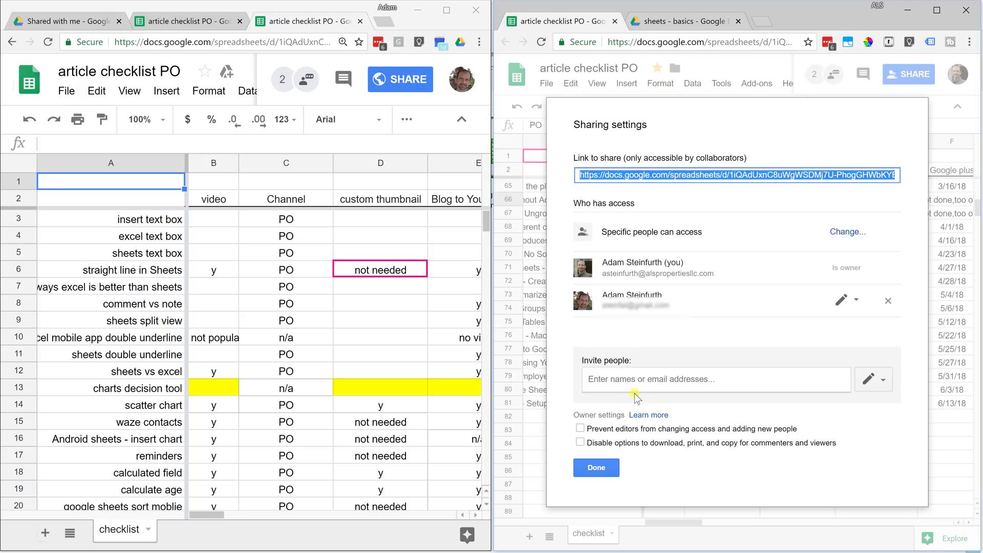